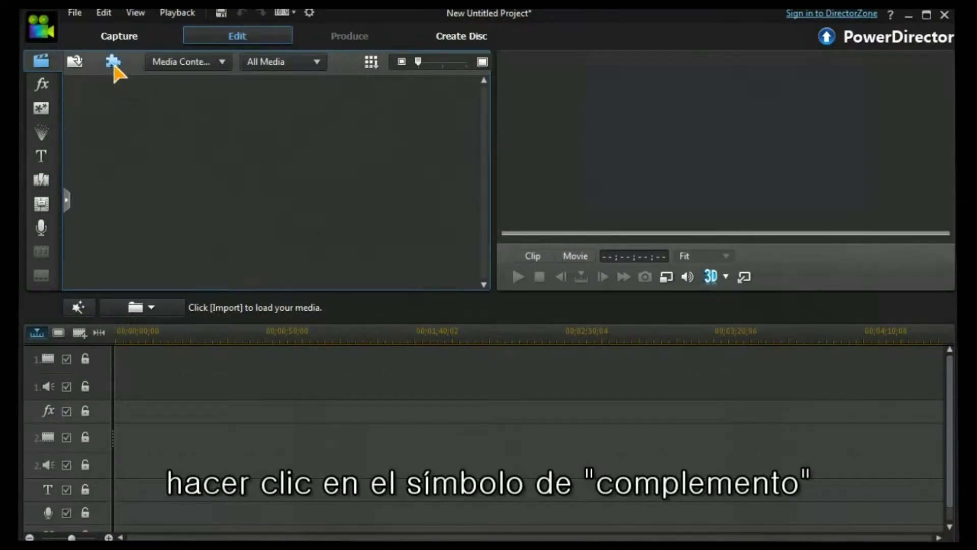
- Open the Theme Designer and view its templates grouped by Sequence Type and by Theme Template
left_click(113, 62)
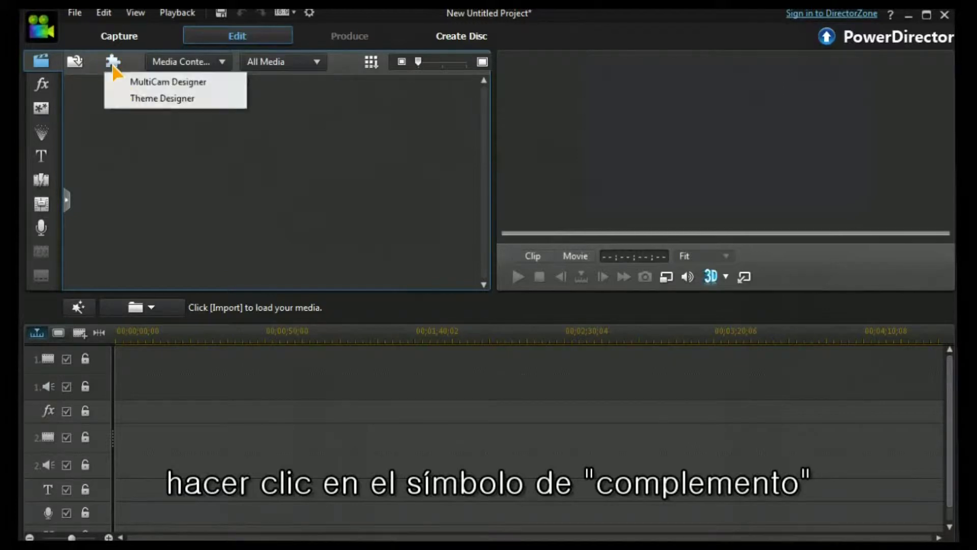
left_click(145, 100)
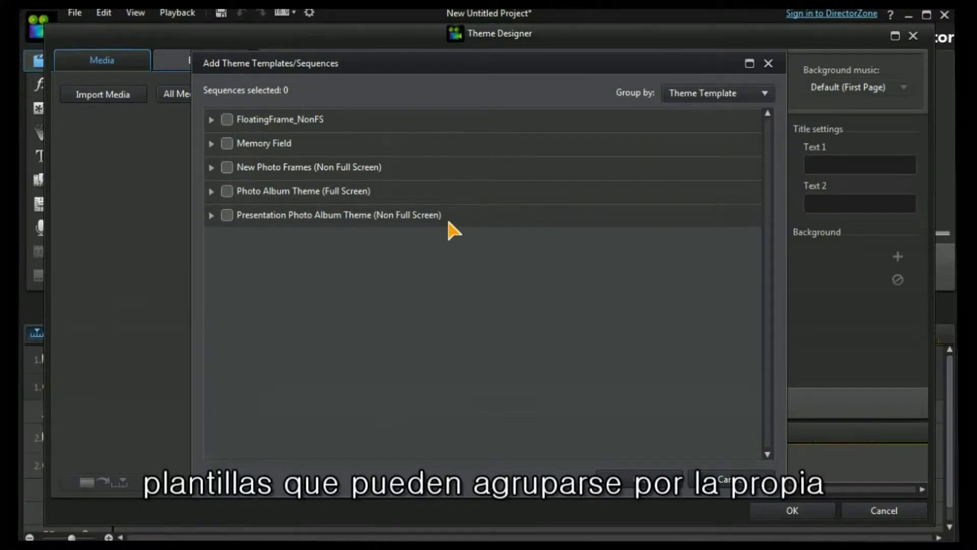
left_click(762, 95)
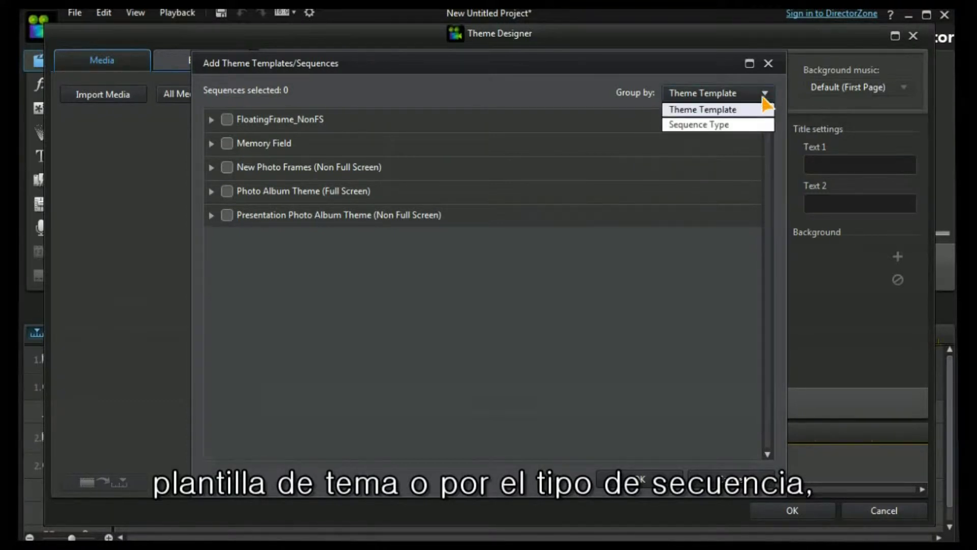
left_click(711, 124)
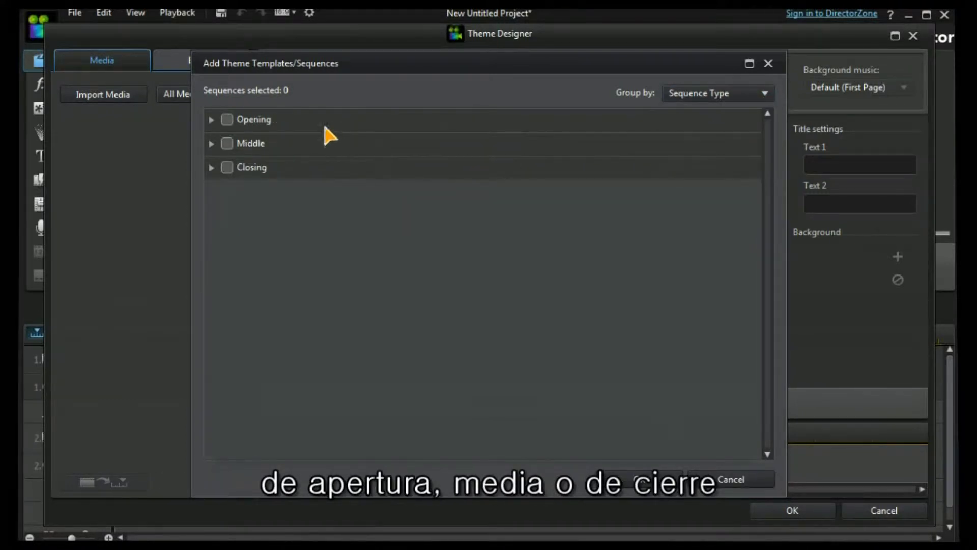
left_click(765, 95)
left_click(737, 110)
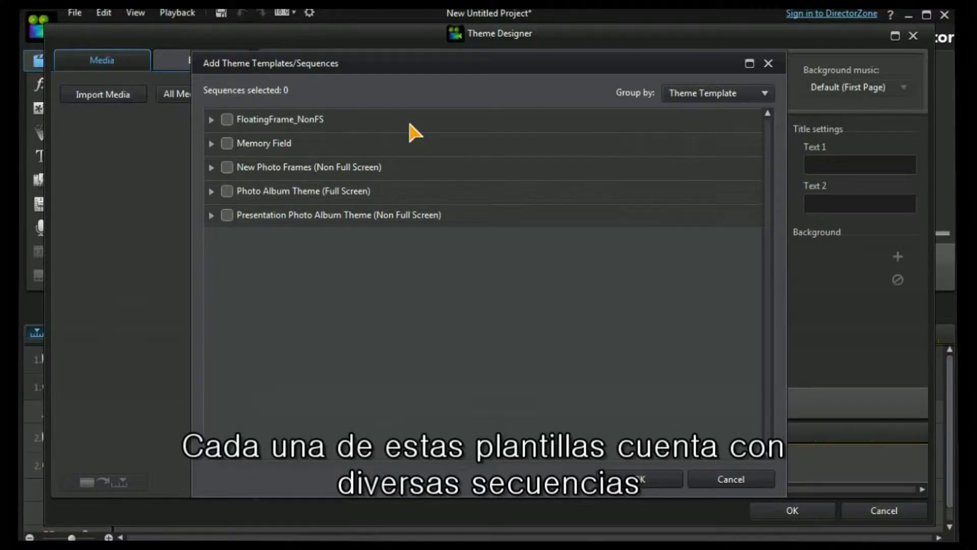
- Examine the sequences contained in the FloatingFrame_NonFS and Photo Album Theme (Full Screen) templates
left_click(210, 120)
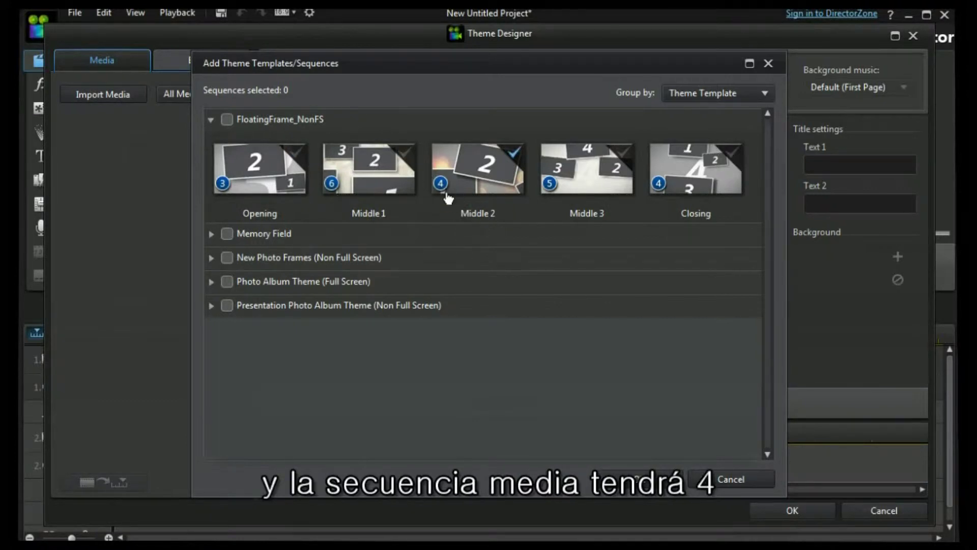
left_click(210, 120)
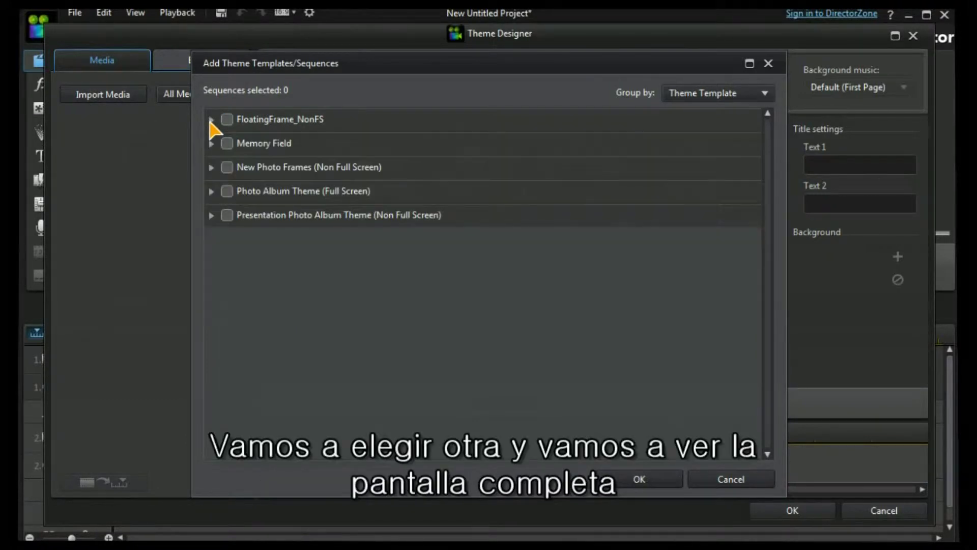
left_click(211, 192)
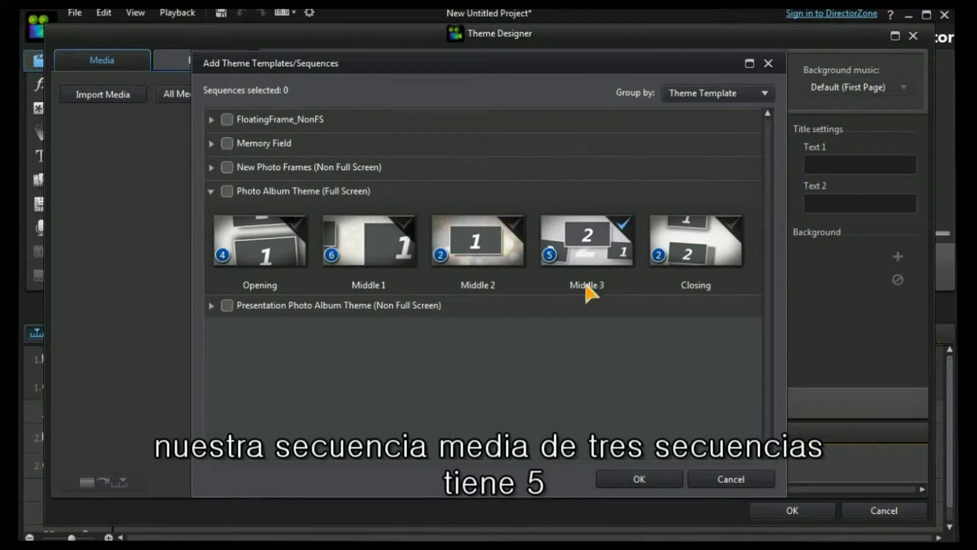
left_click(210, 192)
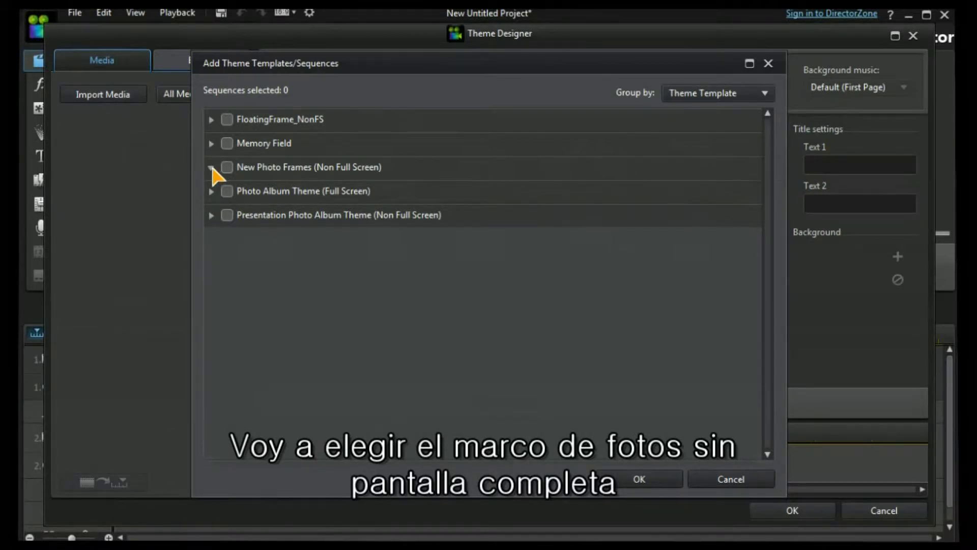
- Add all sequences of the New Photo Frames (Non Full Screen) template, including Middle 2, to the theme
left_click(210, 168)
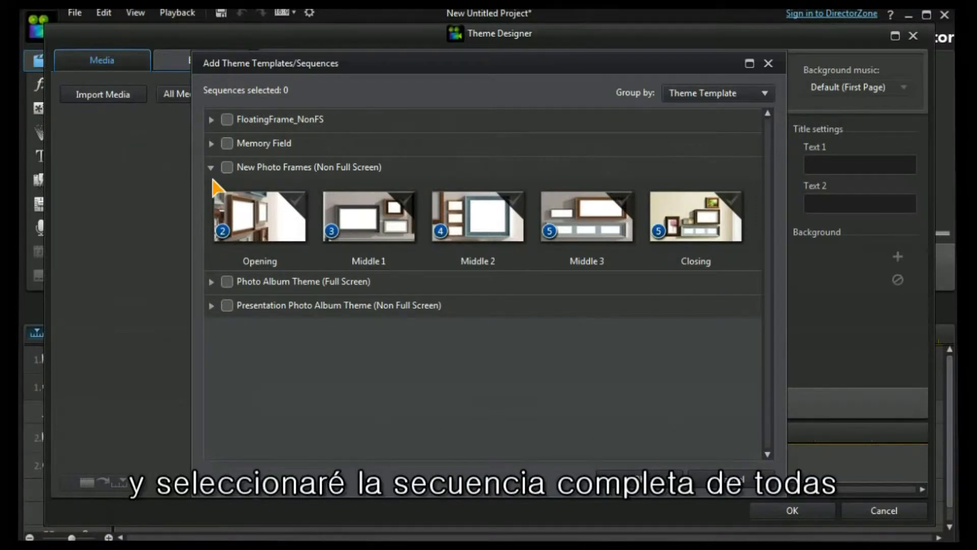
left_click(227, 168)
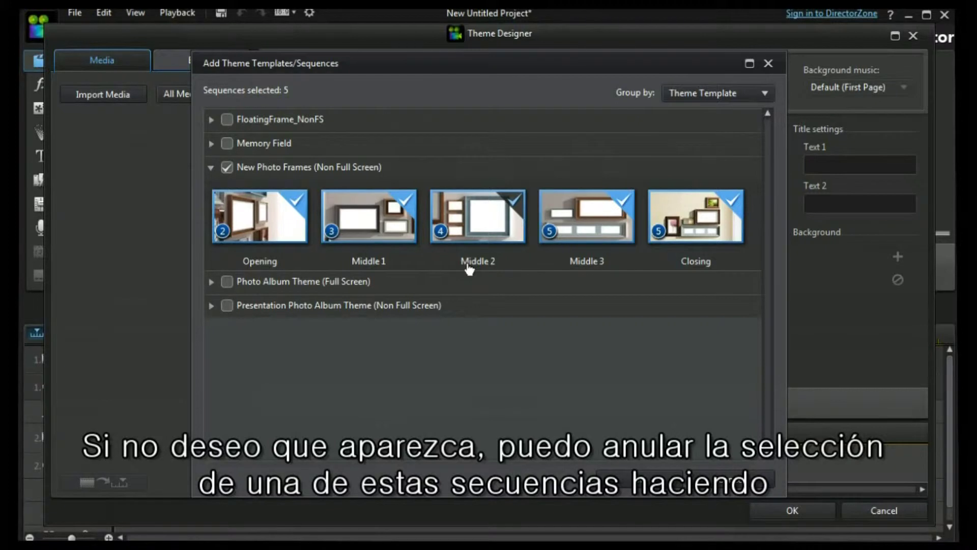
left_click(480, 209)
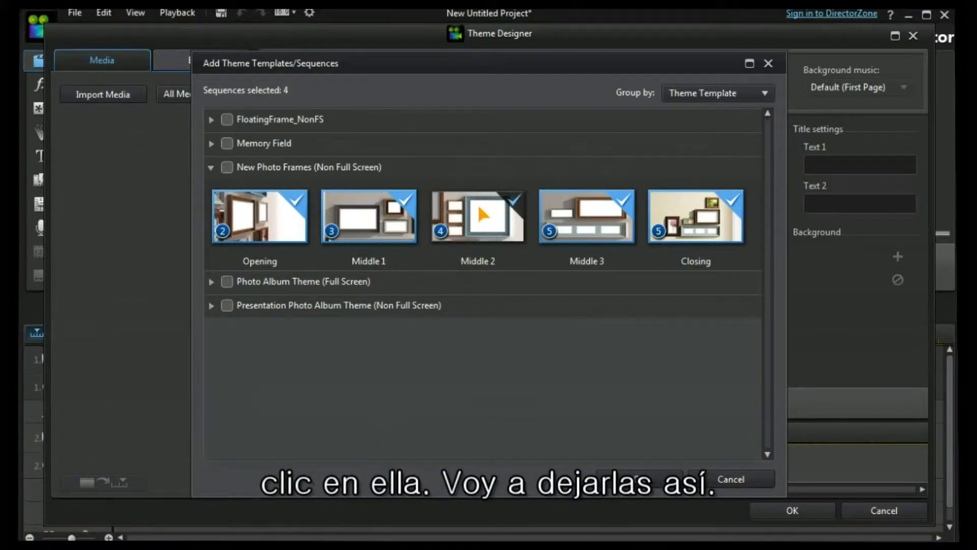
left_click(478, 202)
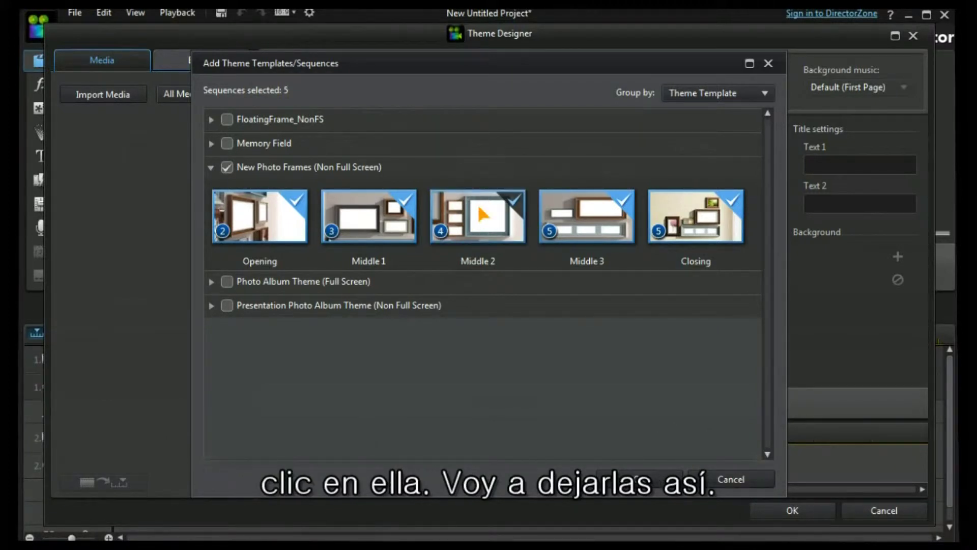
left_click(636, 479)
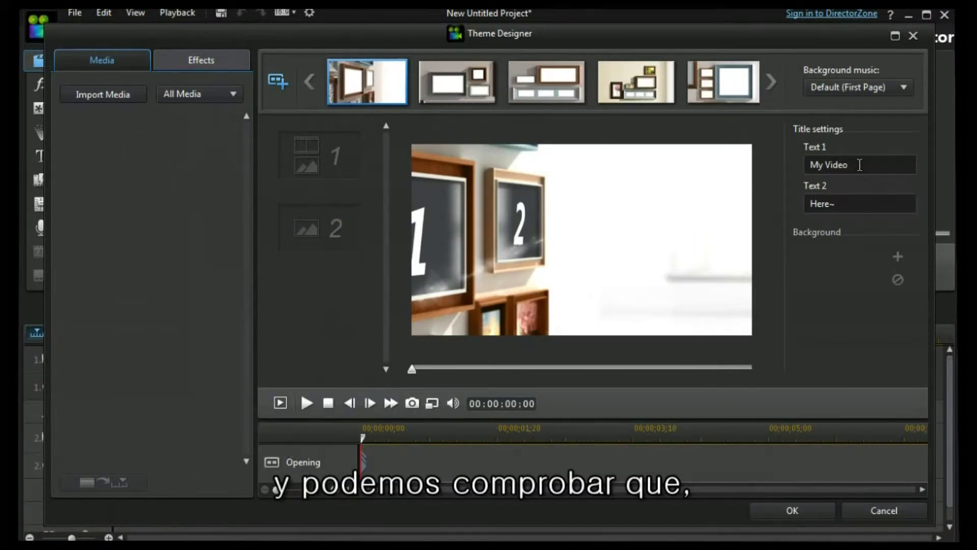
- Examine the Text 1 and Text 2 title settings of the Opening sequence and the settings of Middle 1
left_click_drag(859, 164, 808, 164)
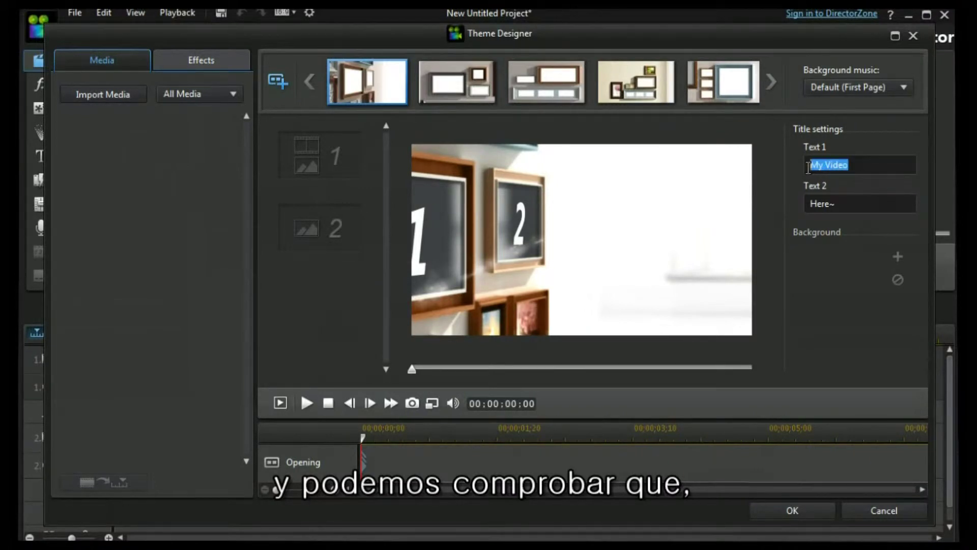
left_click_drag(853, 203, 788, 214)
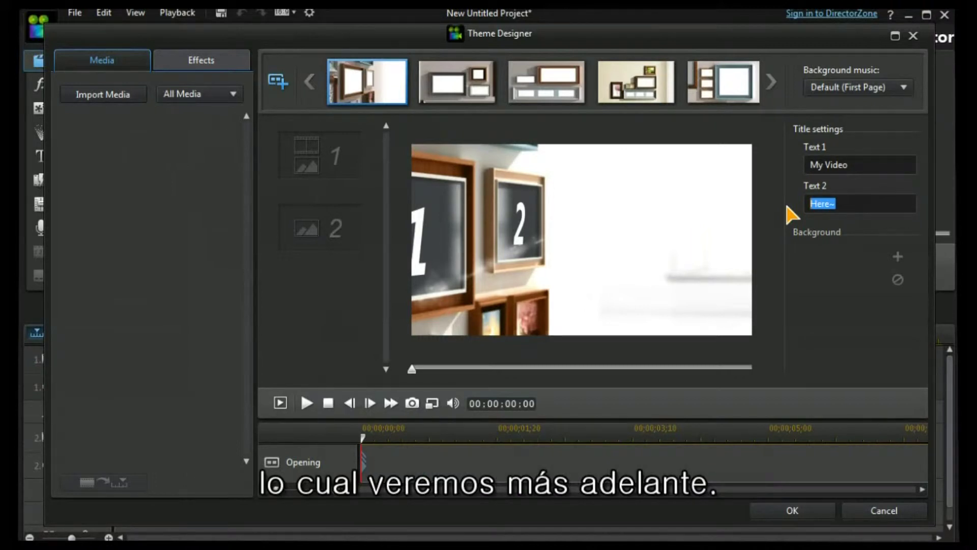
left_click(452, 87)
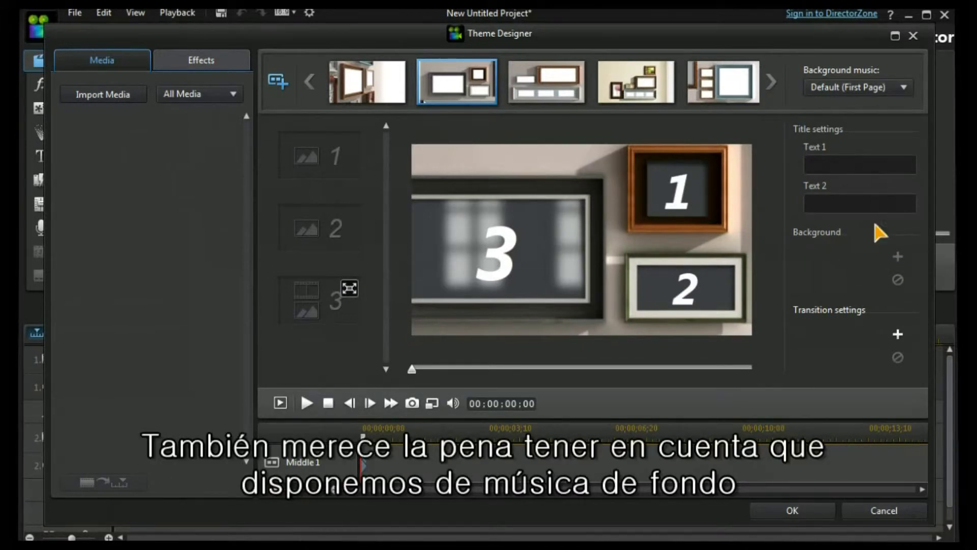
- Review the background music options and the music preferences for trimming, fade-in and fade-out
left_click(904, 88)
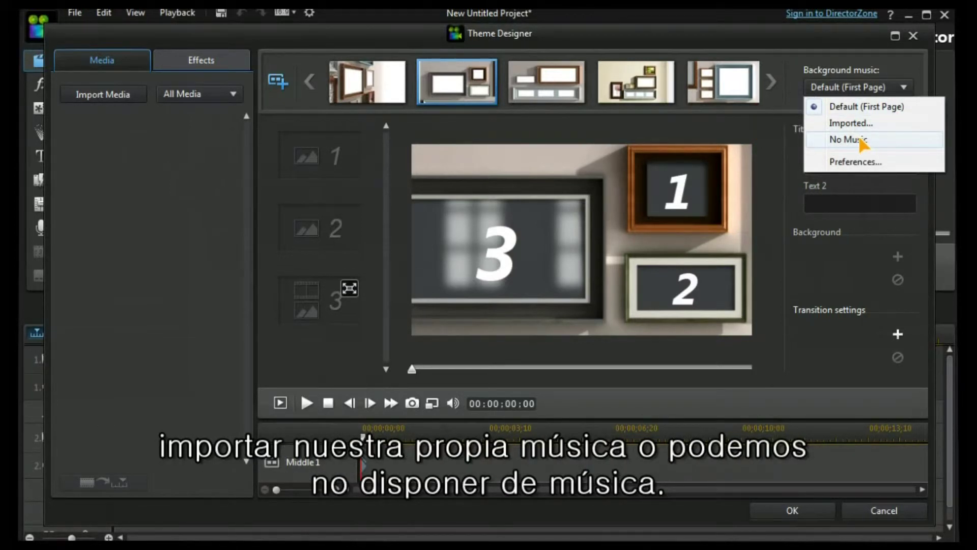
left_click(864, 162)
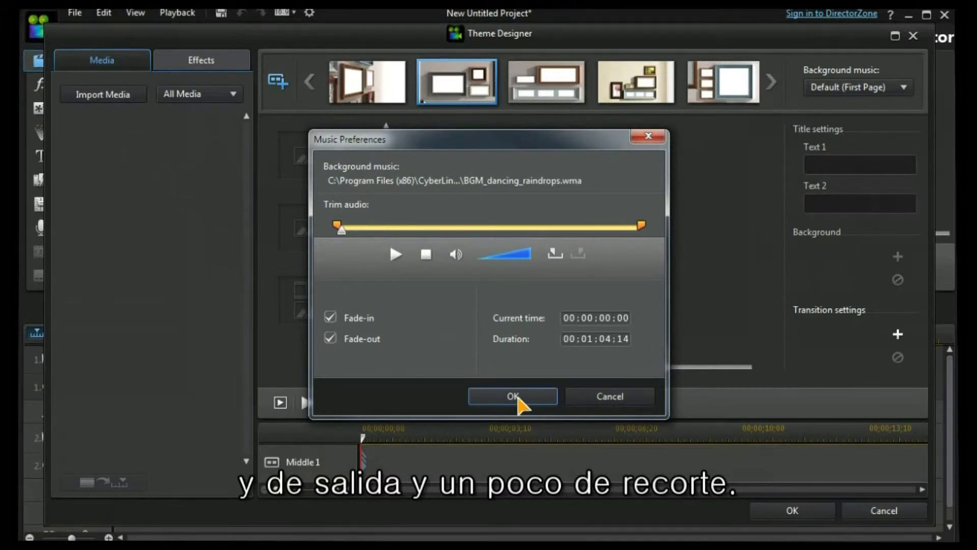
left_click(514, 396)
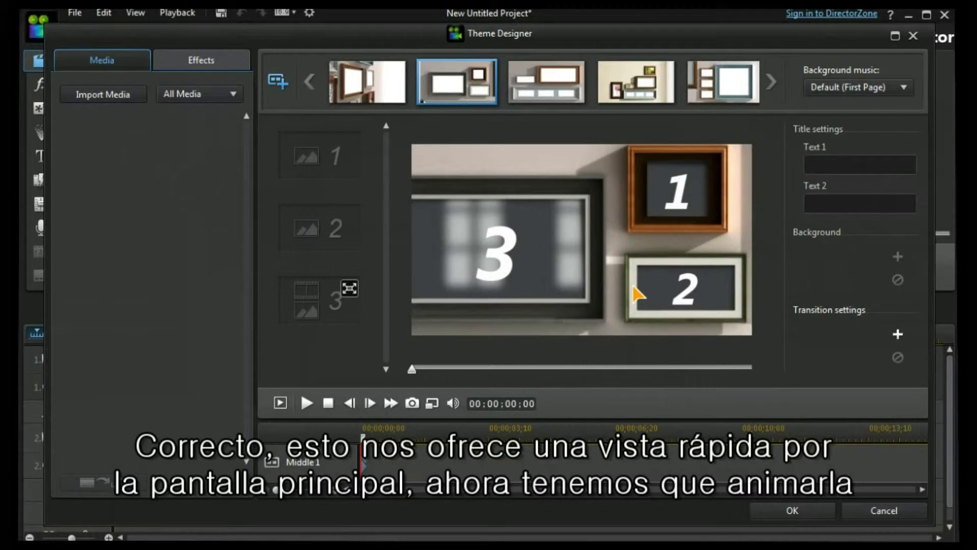
left_click(281, 403)
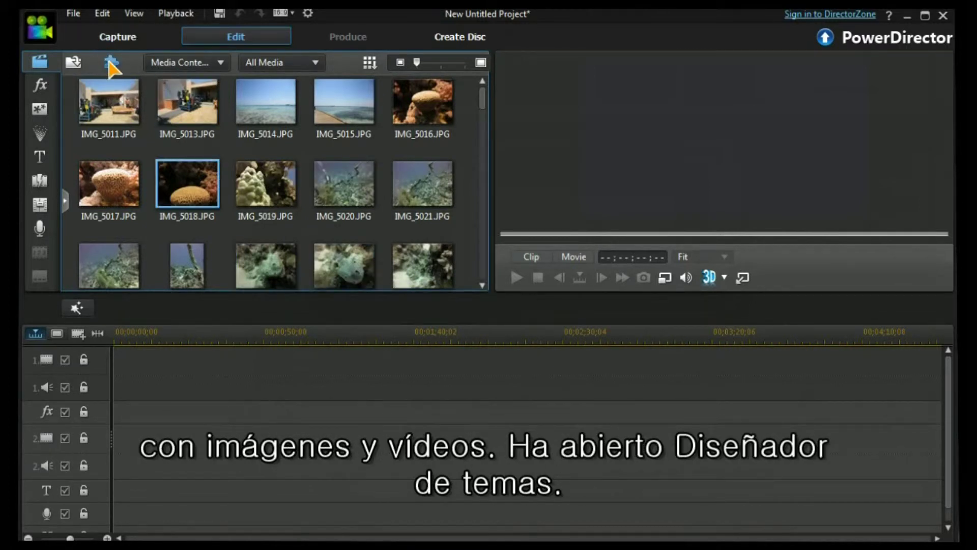
- Reopen the Theme Designer and add all sequences of the Photo Album Theme (Full Screen) template
left_click(112, 61)
left_click(153, 99)
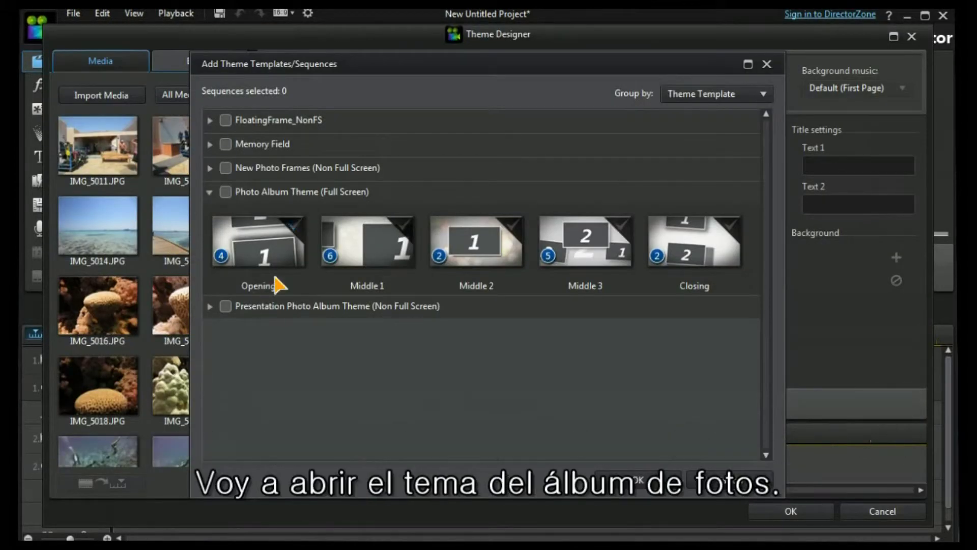
left_click(225, 192)
left_click(636, 479)
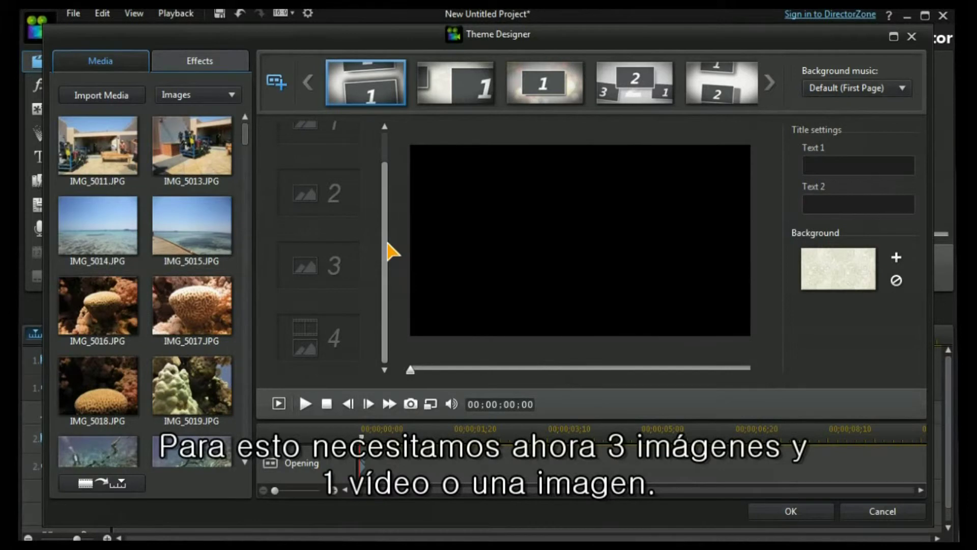
- Fill the first three slots of the Opening sequence with IMG_5014.JPG, IMG_5015.JPG and IMG_5017.JPG
mouse_move(389, 244)
left_mouse_down()
mouse_move(383, 188)
mouse_move(384, 258)
left_mouse_up()
left_click_drag(389, 265, 388, 192)
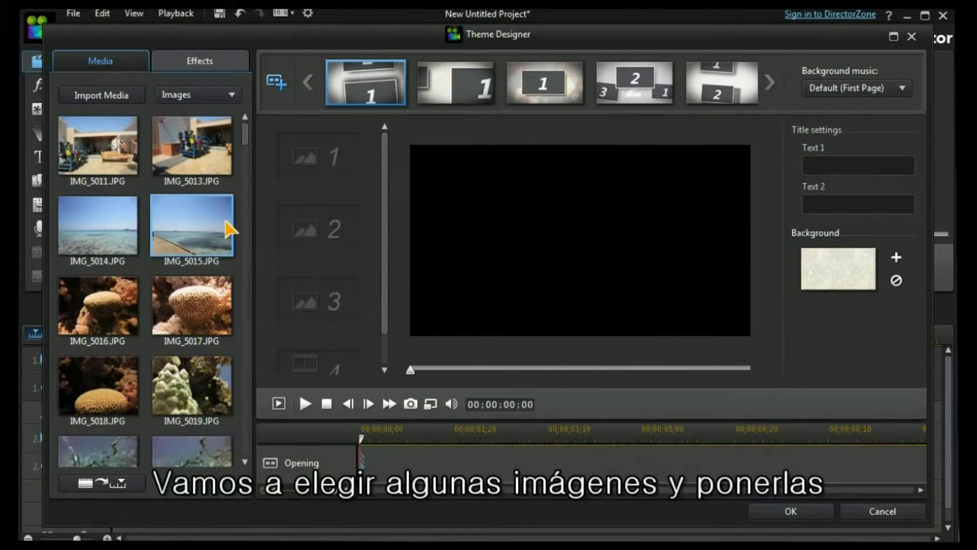
left_click_drag(99, 229, 305, 163)
left_click_drag(231, 226, 318, 229)
left_click_drag(165, 303, 316, 312)
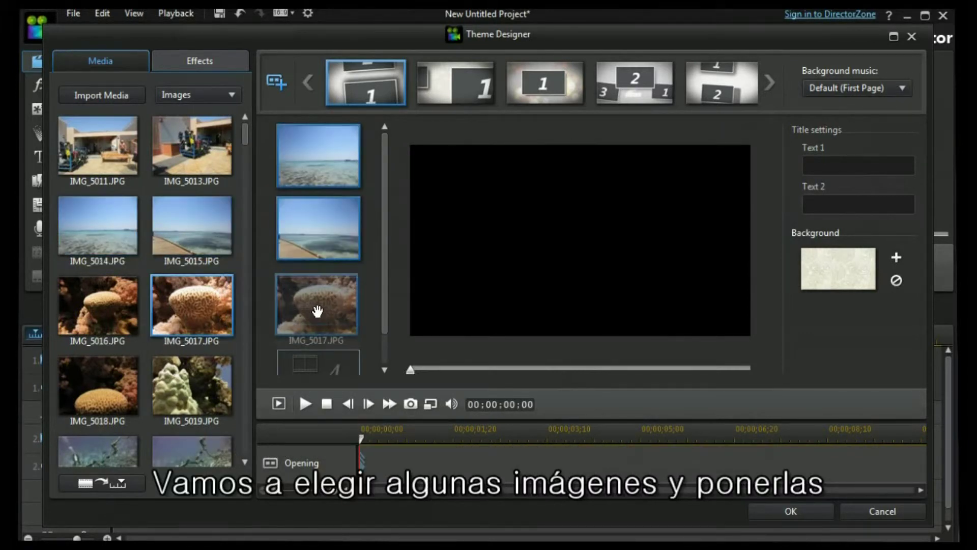
- Fill slot 4 of the Opening sequence with a video clip, trying SANY4713.MP4 and using SANY4726.MP4 instead
left_click(232, 95)
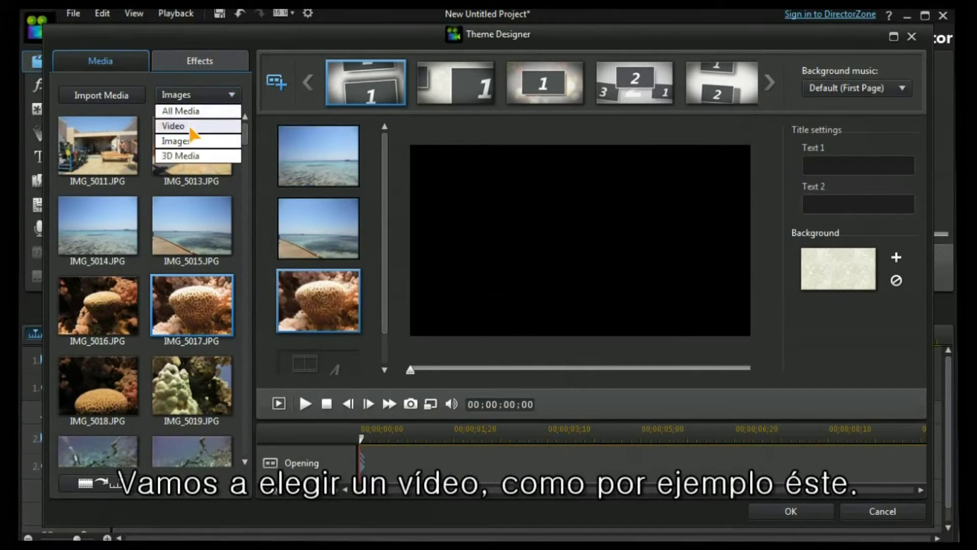
left_click(192, 127)
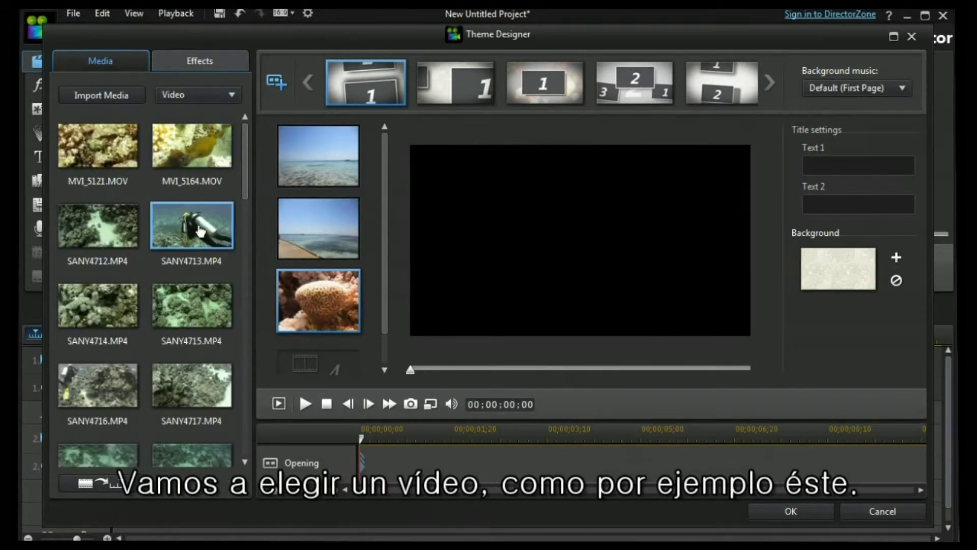
left_click_drag(202, 229, 318, 367)
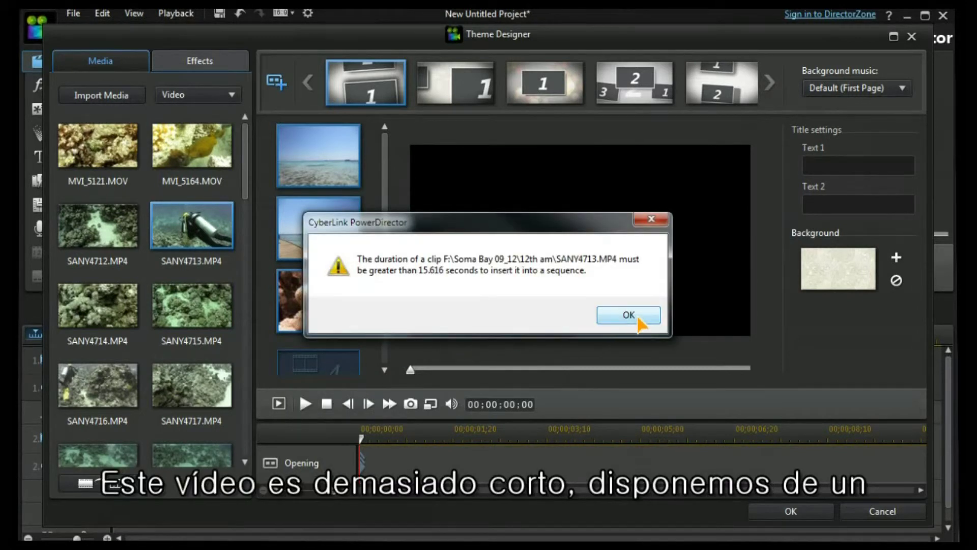
left_click(638, 318)
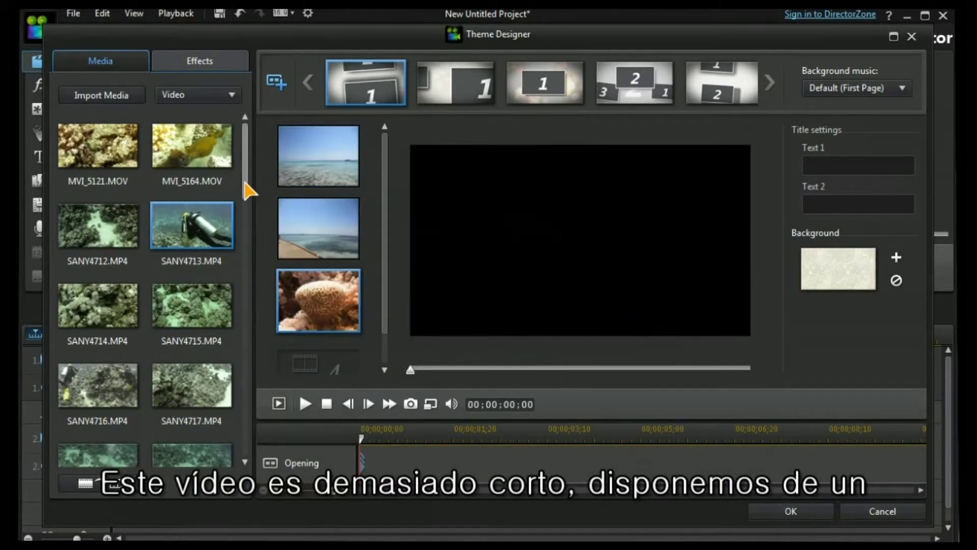
left_click_drag(245, 185, 249, 304)
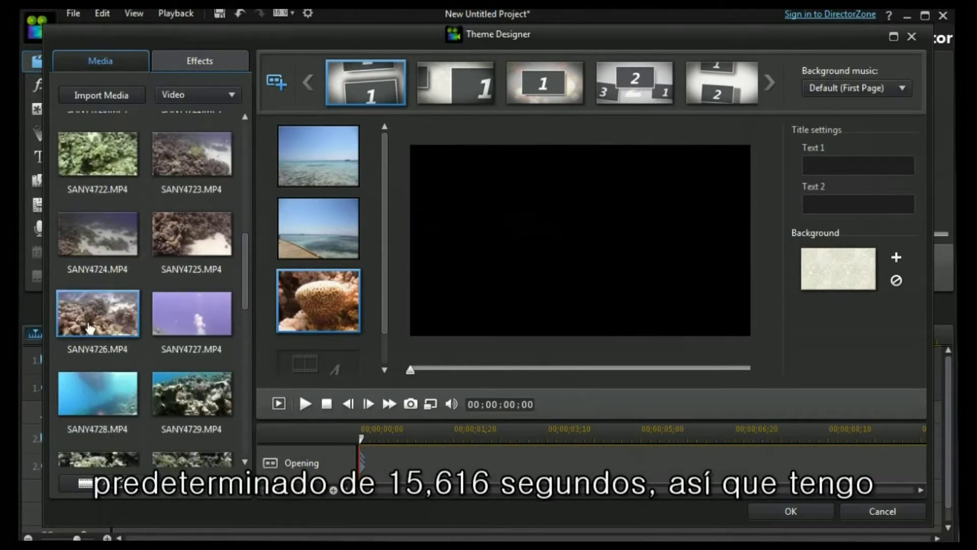
left_click_drag(97, 313, 327, 359)
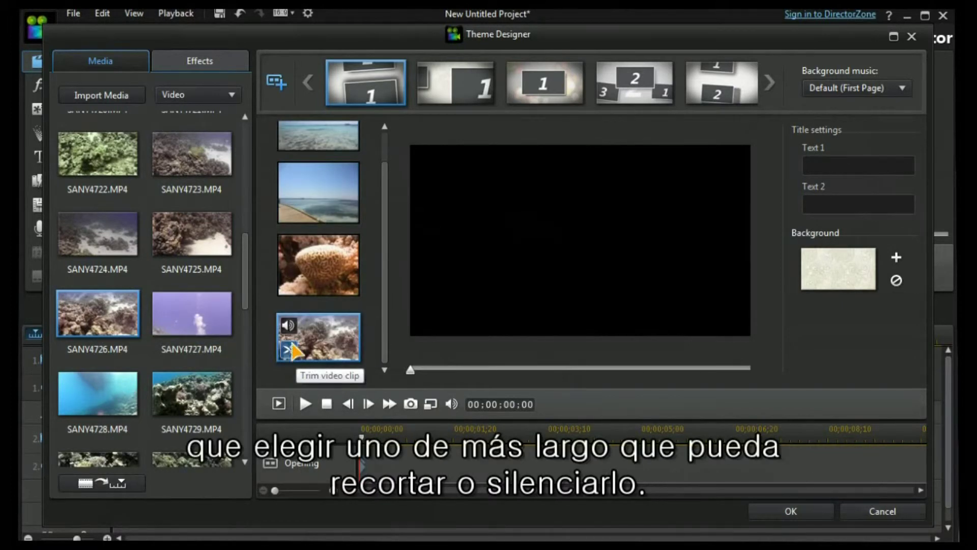
- In the Middle 1 sequence, fill slot 2 with a still image and slot 3 with IMG_5035.JPG
left_click(453, 96)
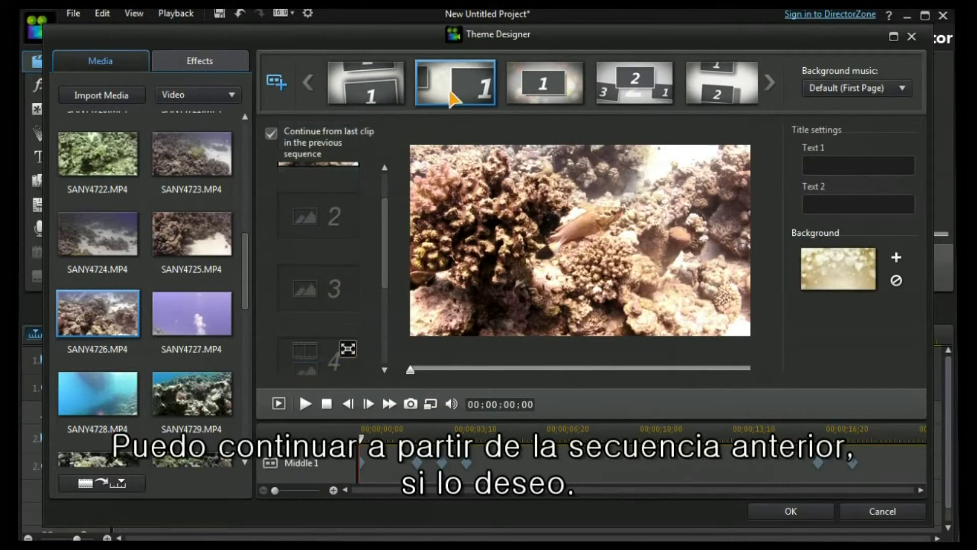
left_click_drag(385, 222, 392, 190)
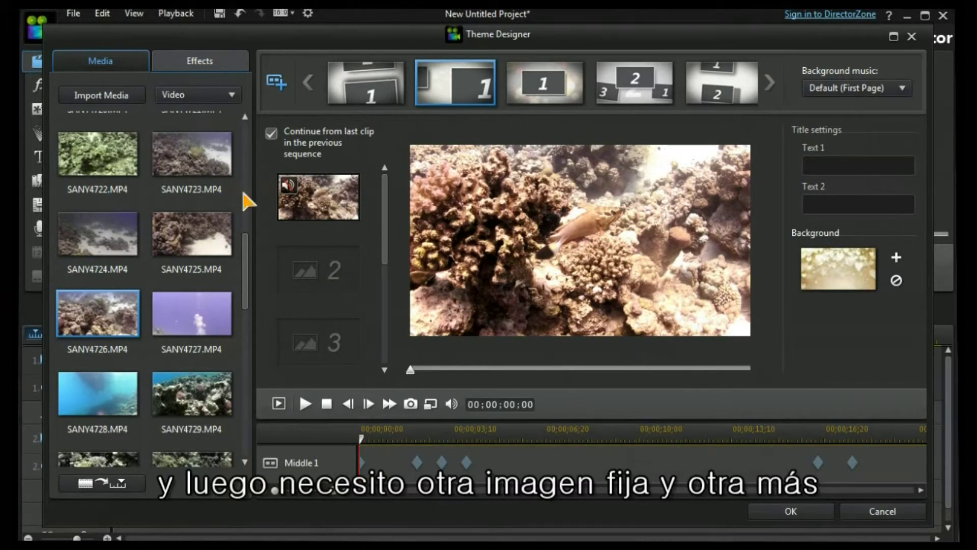
left_click(232, 95)
left_click(193, 116)
left_click_drag(97, 229, 316, 280)
left_click_drag(192, 387, 330, 356)
- Show only video clips in the media list and place SANY4713.MP4 in slot 4 of the Middle 1 sequence
left_click_drag(388, 258, 388, 331)
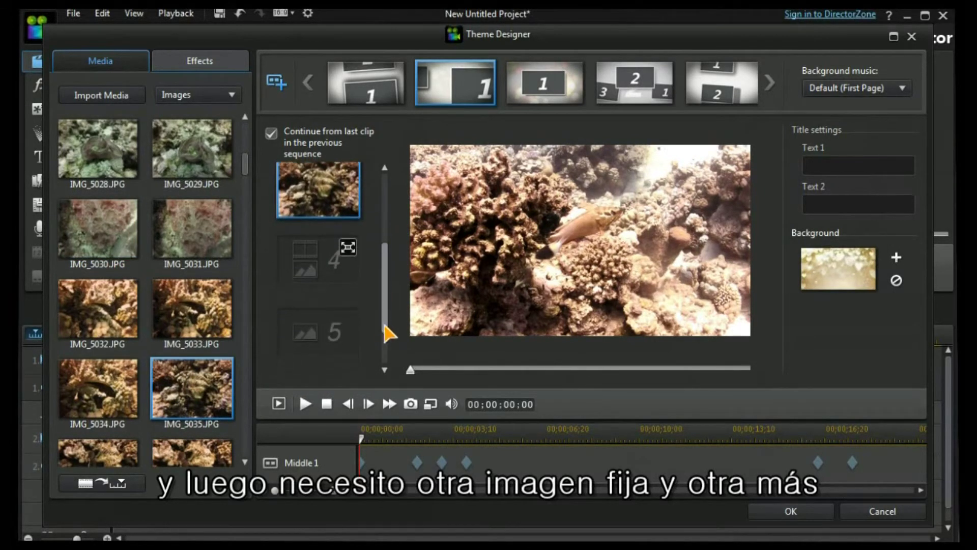
left_click(231, 95)
left_click(197, 124)
left_click_drag(192, 225, 348, 258)
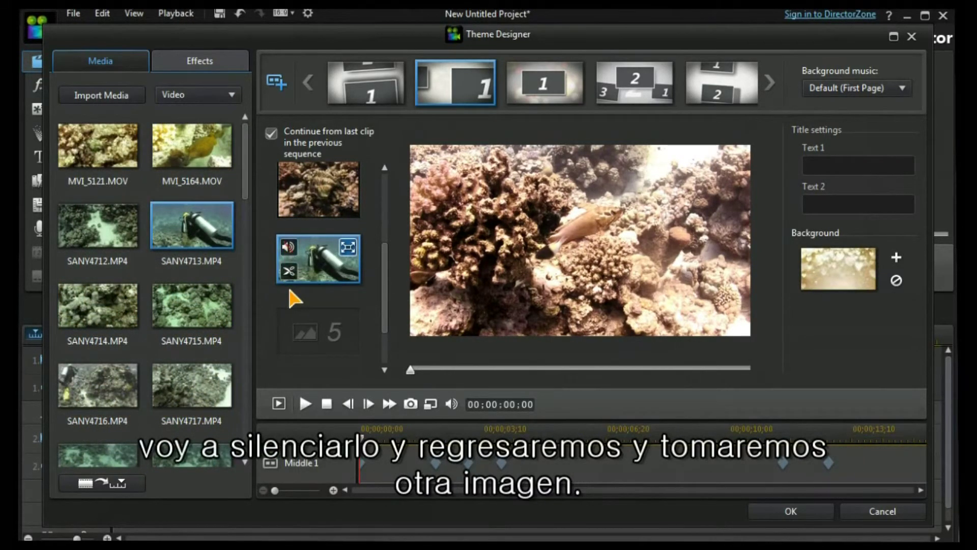
- Filter the media list to show only images
left_click(218, 96)
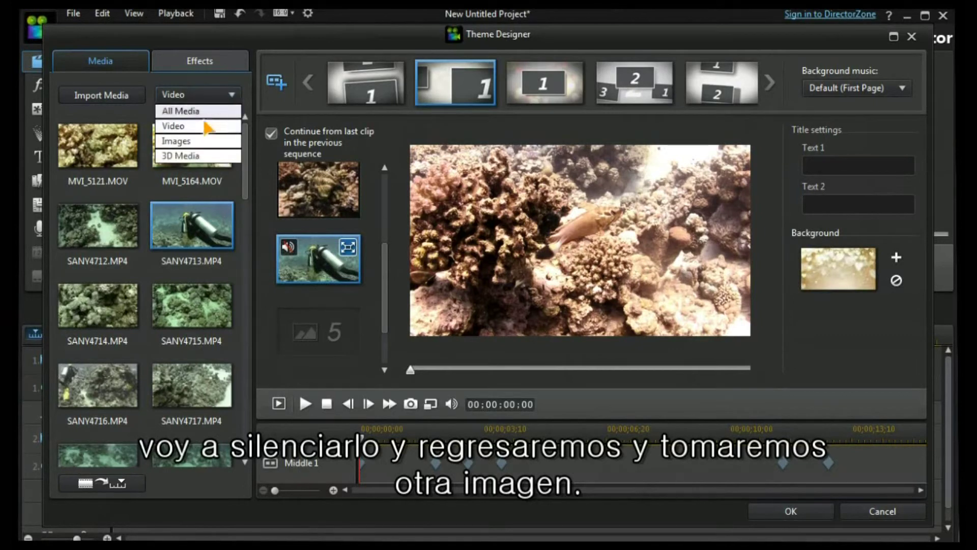
left_click(192, 141)
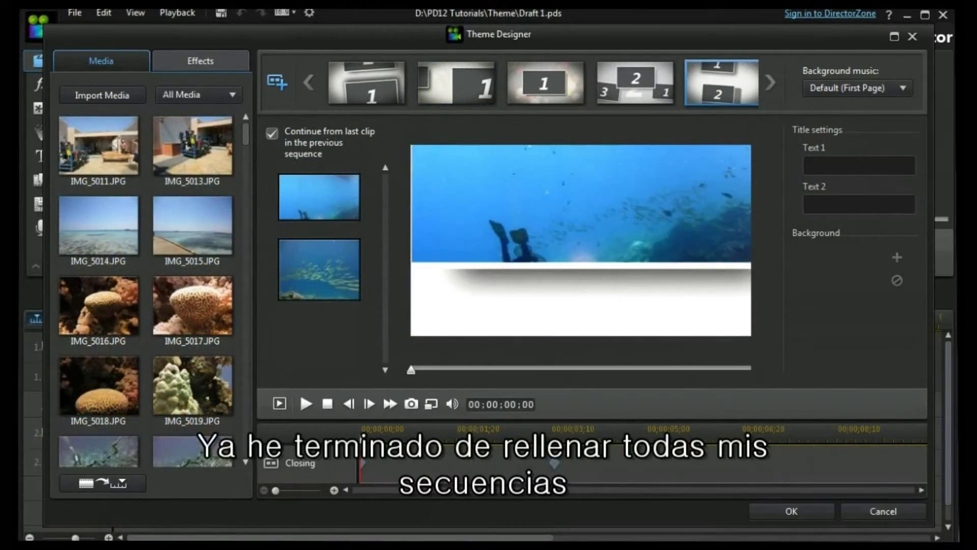
- Add the Opening sequence of the New Photo Frames (Non Full Screen) template and move it to the front of the sequence order
left_click(362, 86)
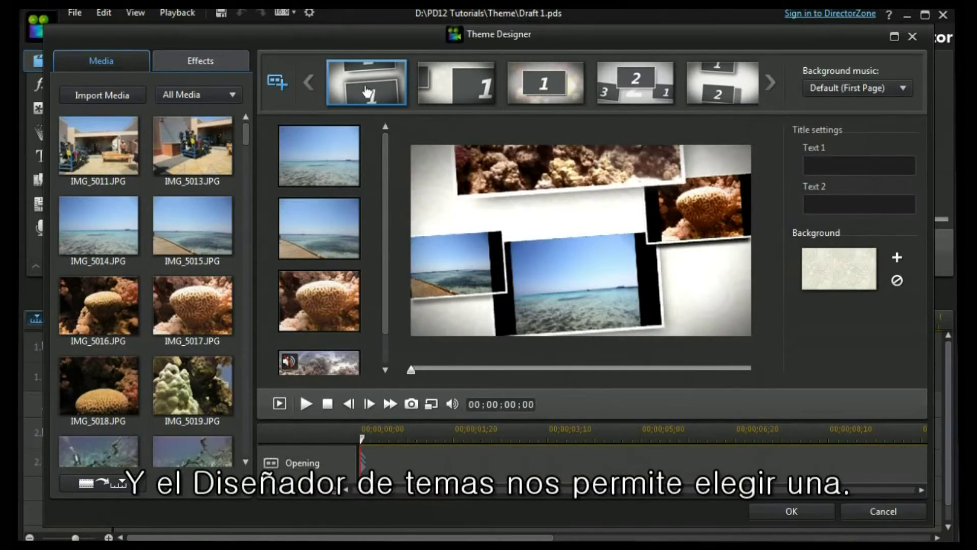
left_click(277, 83)
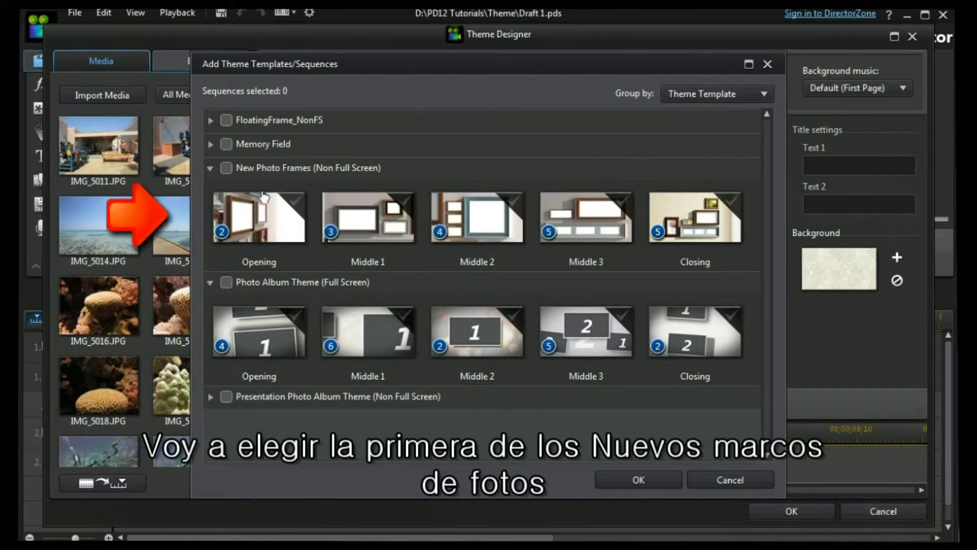
left_click(248, 225)
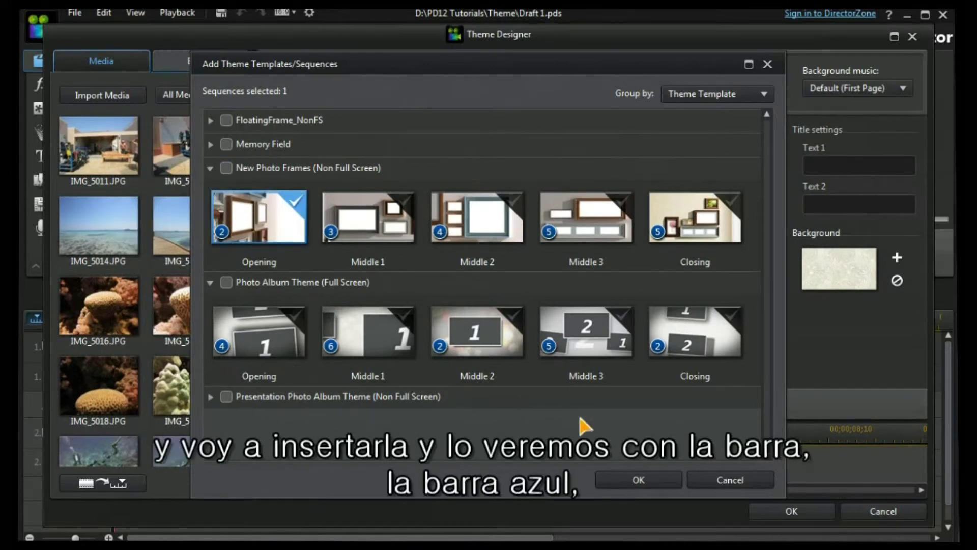
left_click(645, 483)
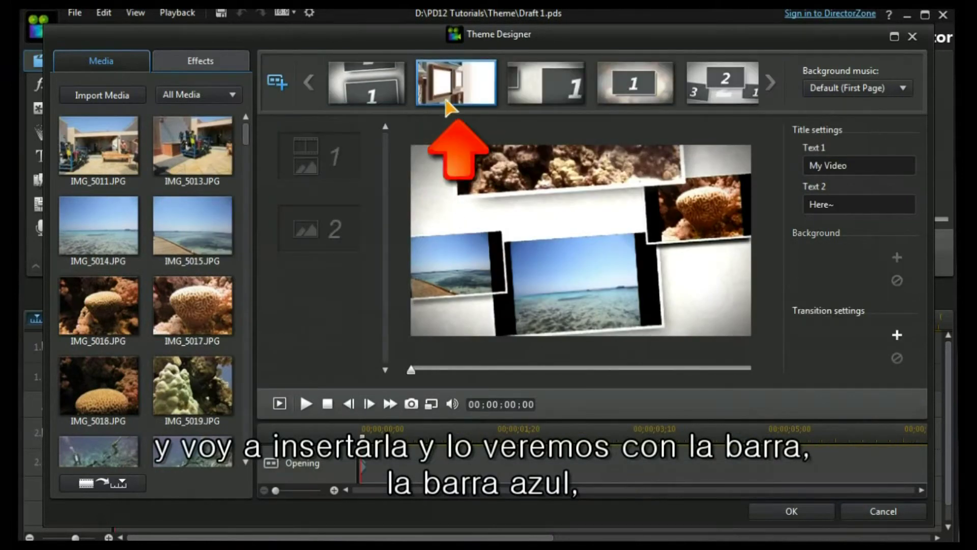
left_click_drag(461, 91, 348, 87)
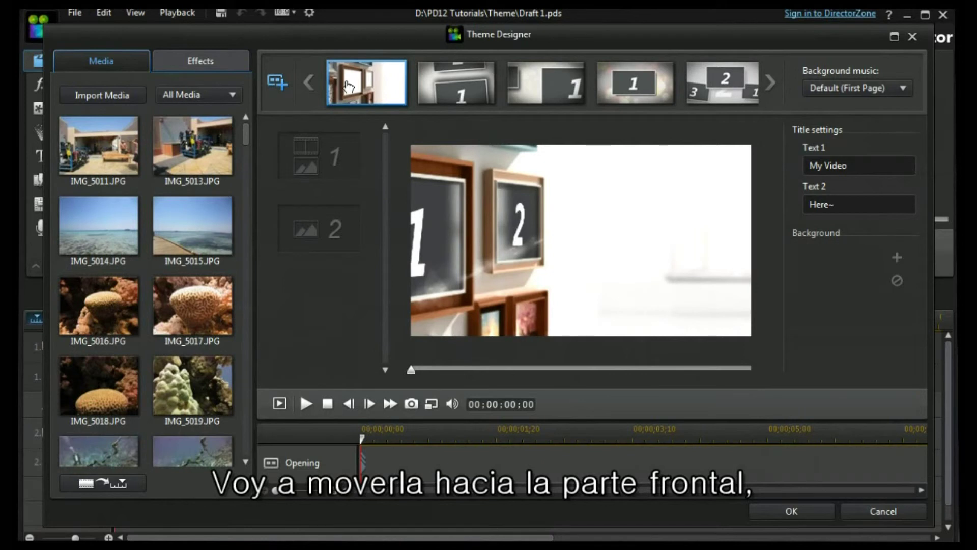
- Title the new Opening sequence Egypt and Soma Bay, and fill its first slot with SANY4739.MP4
left_click(833, 167)
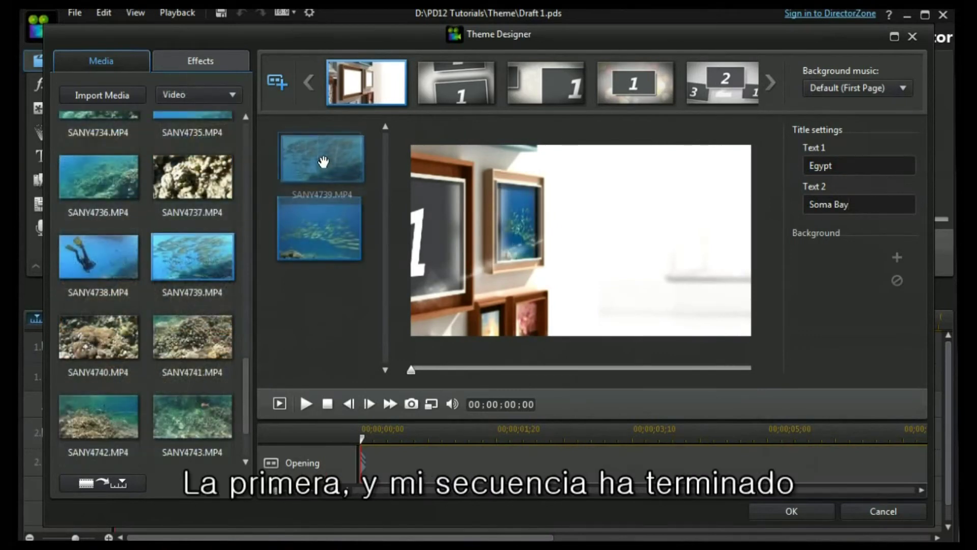
left_click(319, 155)
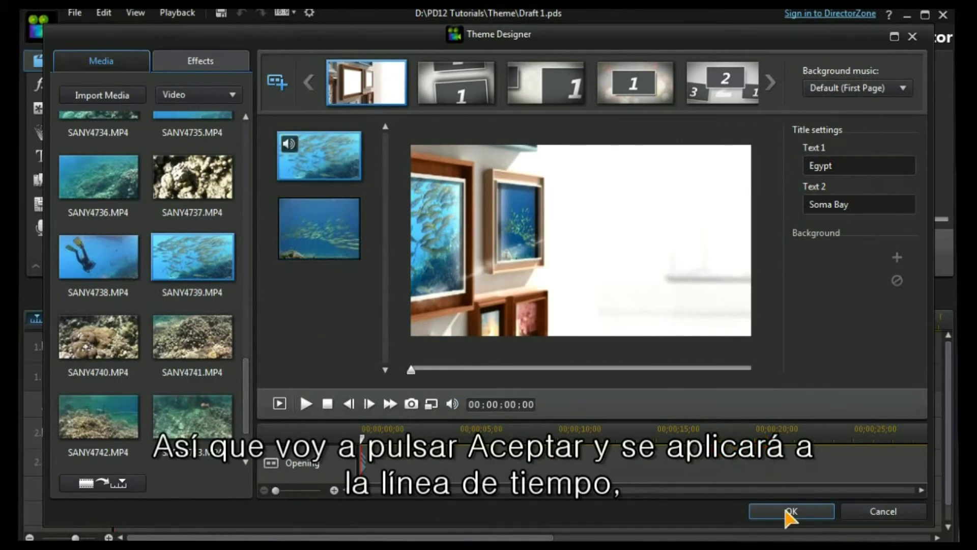
- Apply the finished theme design to the timeline and scale the timeline so the whole clip fits in view
left_click(790, 512)
left_click_drag(168, 327, 220, 320)
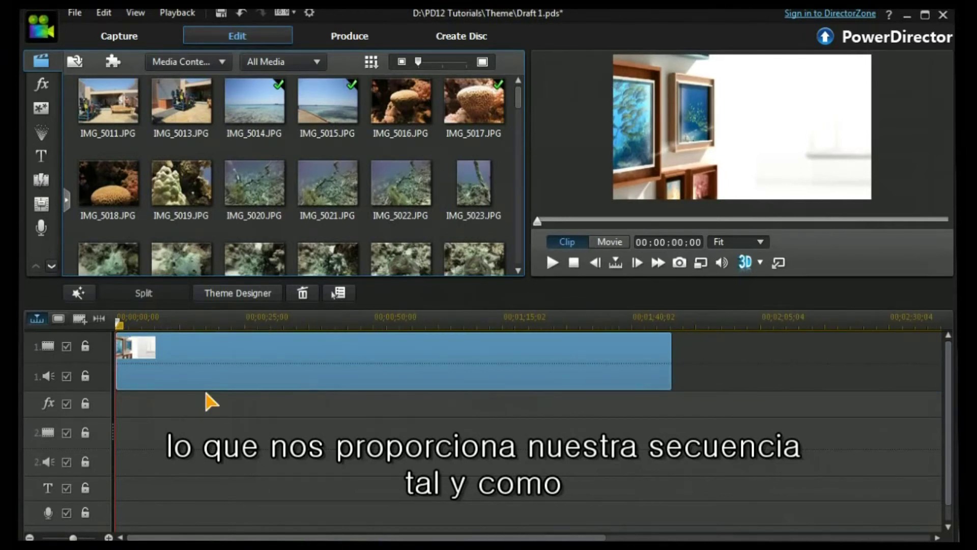
- Play the start of the theme clip in the preview, pause it, and select the clip on the first video track
left_click(554, 262)
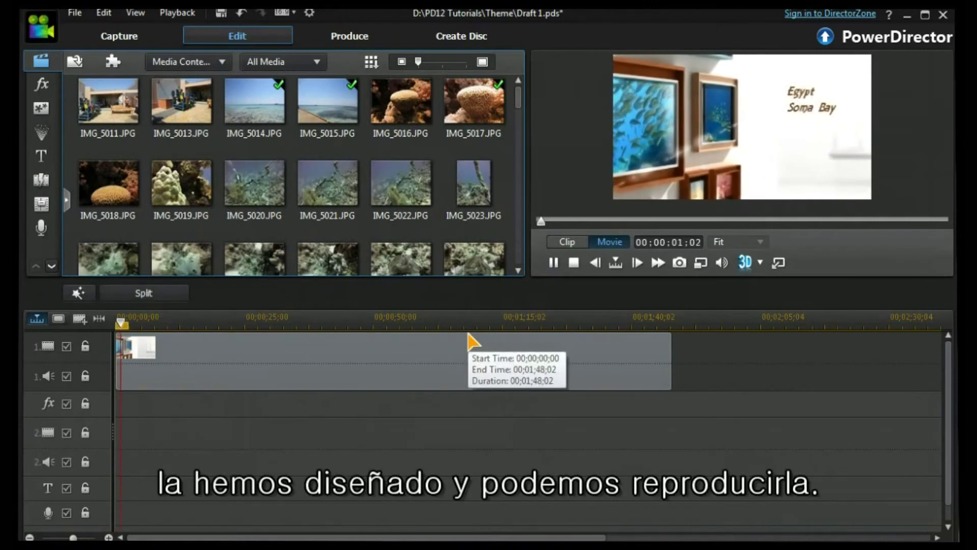
left_click(553, 262)
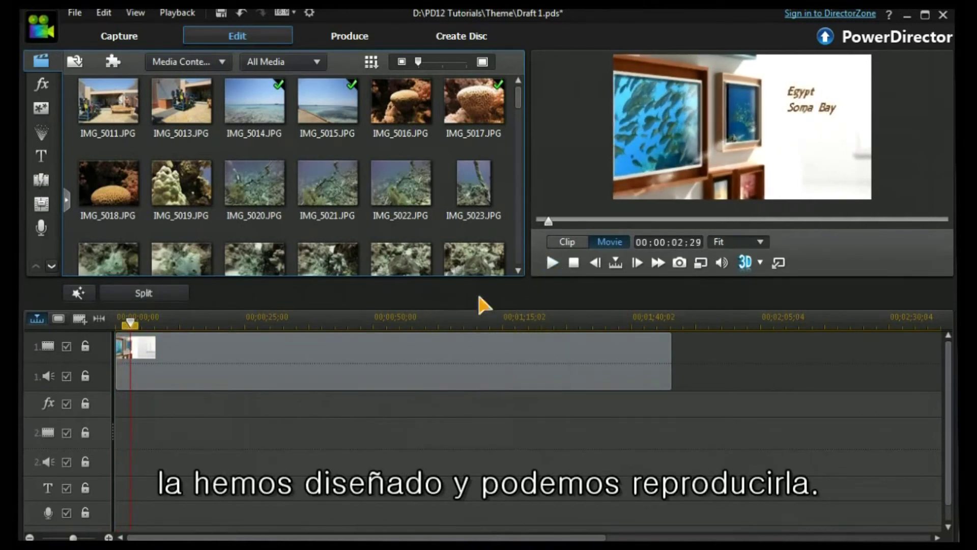
left_click(389, 364)
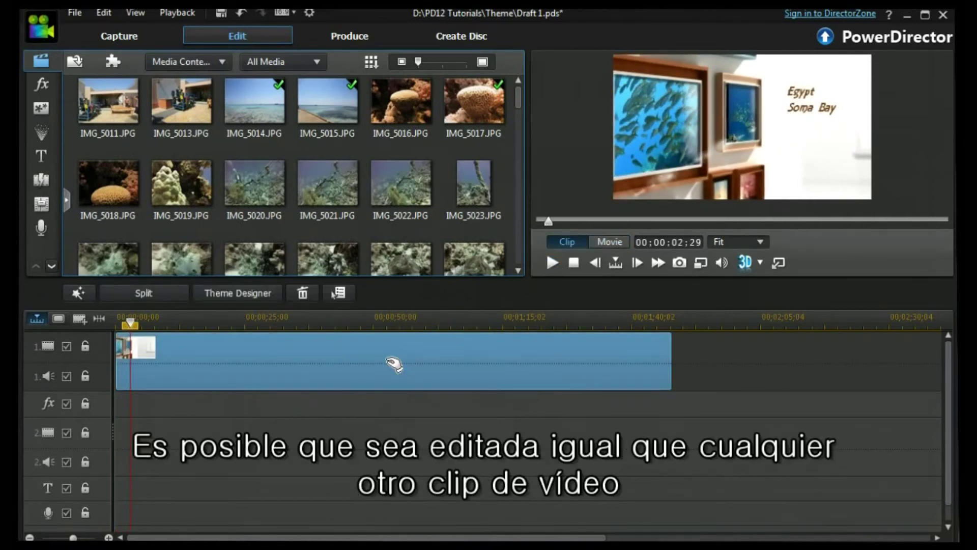